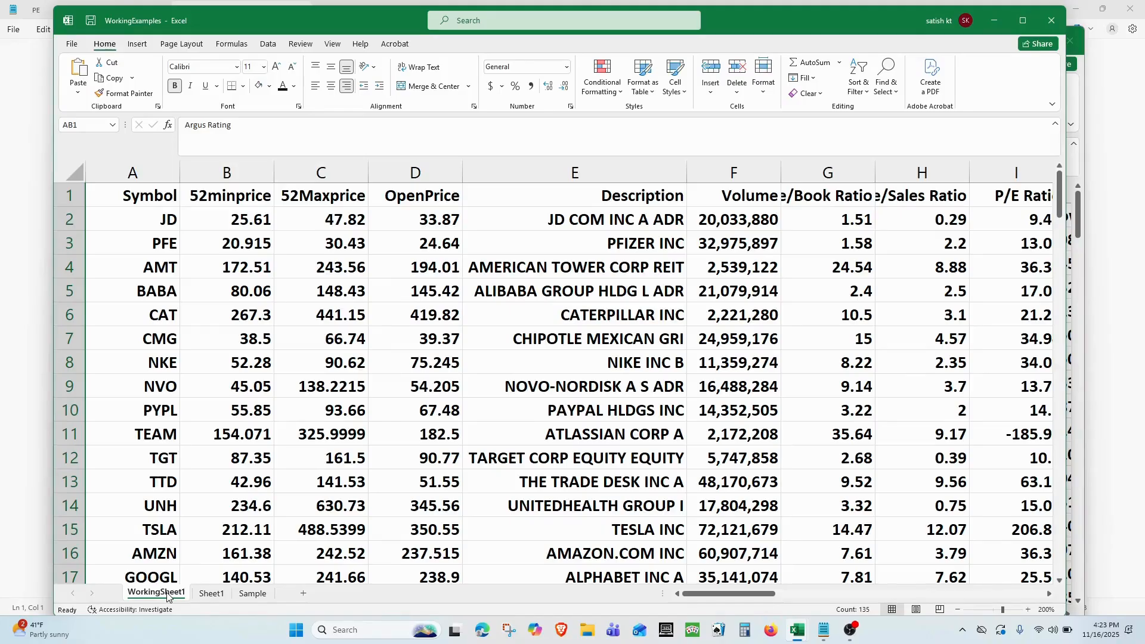
# - Examine the Sector column in WorkingSheet1 and the P/E column of the sector table in Sheet1
pyautogui.click(211, 594)
pyautogui.hotkey('ctrl', 'pageup')
pyautogui.moveTo(704, 596); pyautogui.dragTo(960, 610)
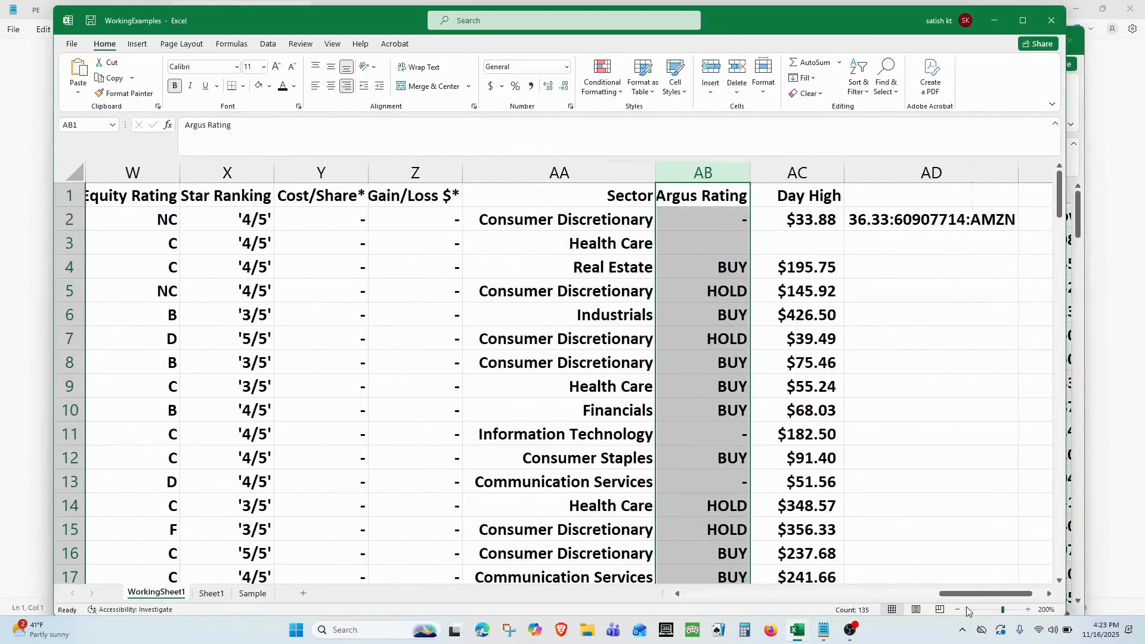
pyautogui.click(612, 166)
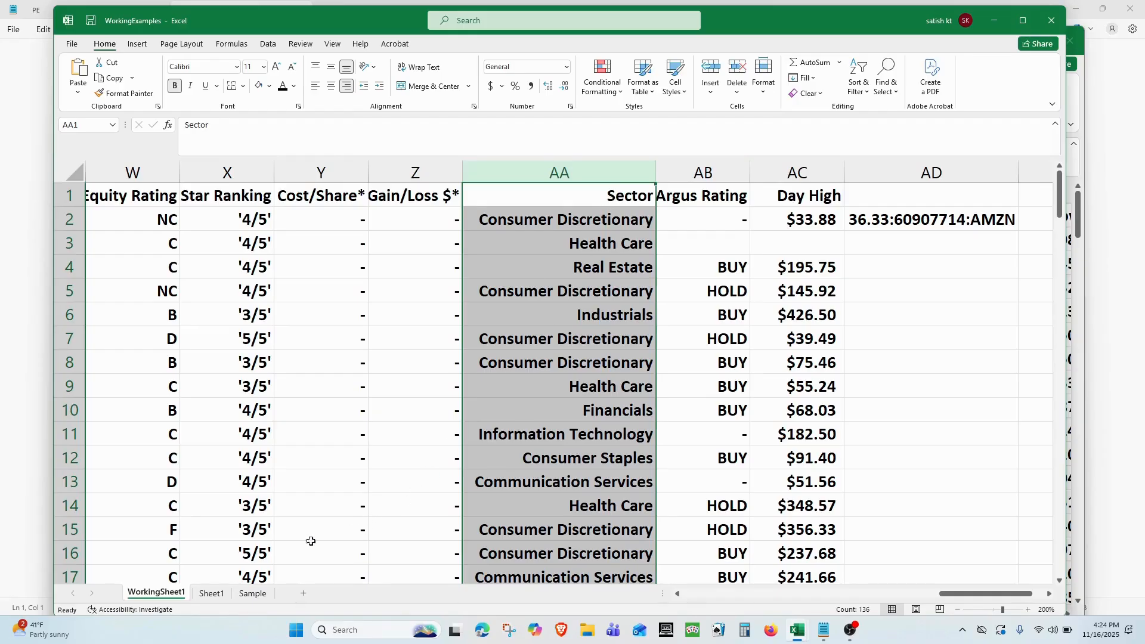
pyautogui.click(213, 594)
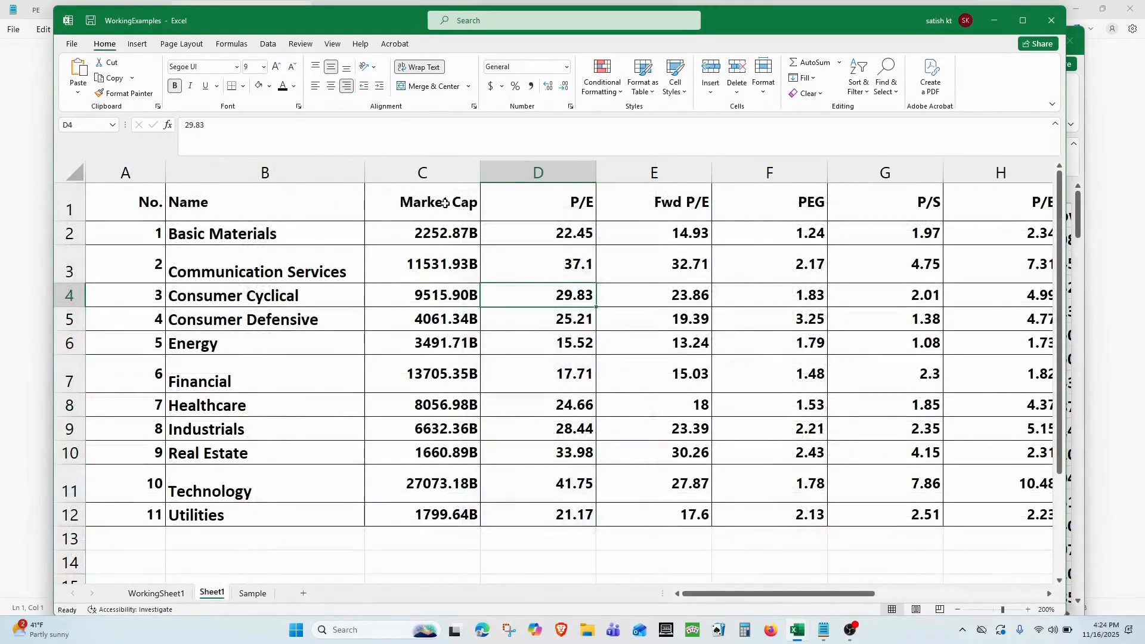
pyautogui.click(560, 200)
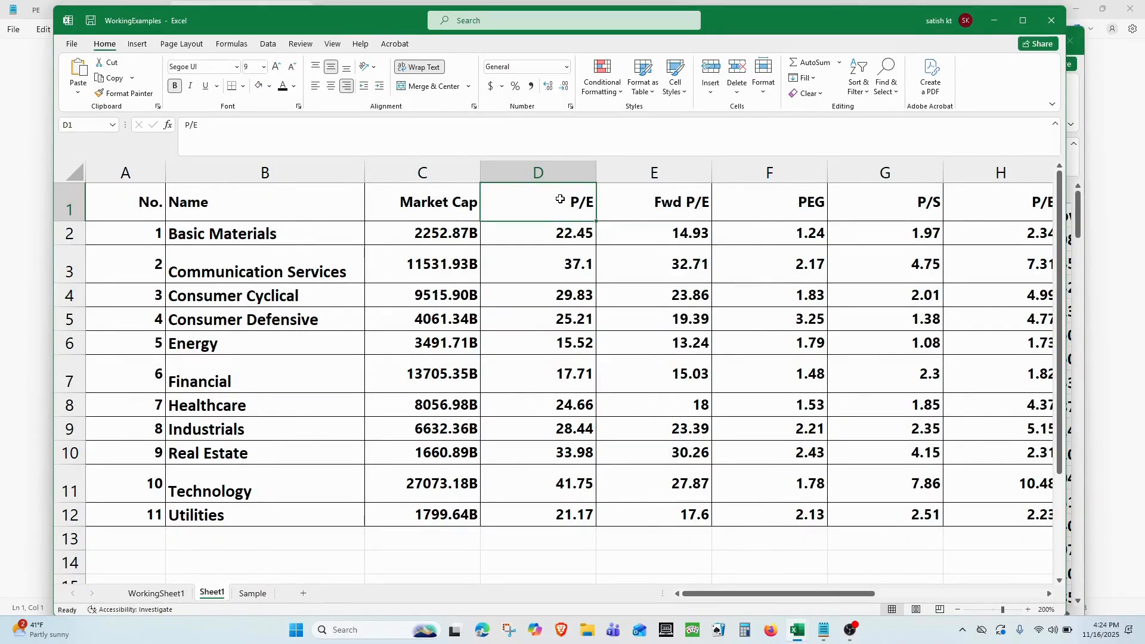
# - Insert a blank column before the Argus Rating column in WorkingSheet1
pyautogui.click(156, 594)
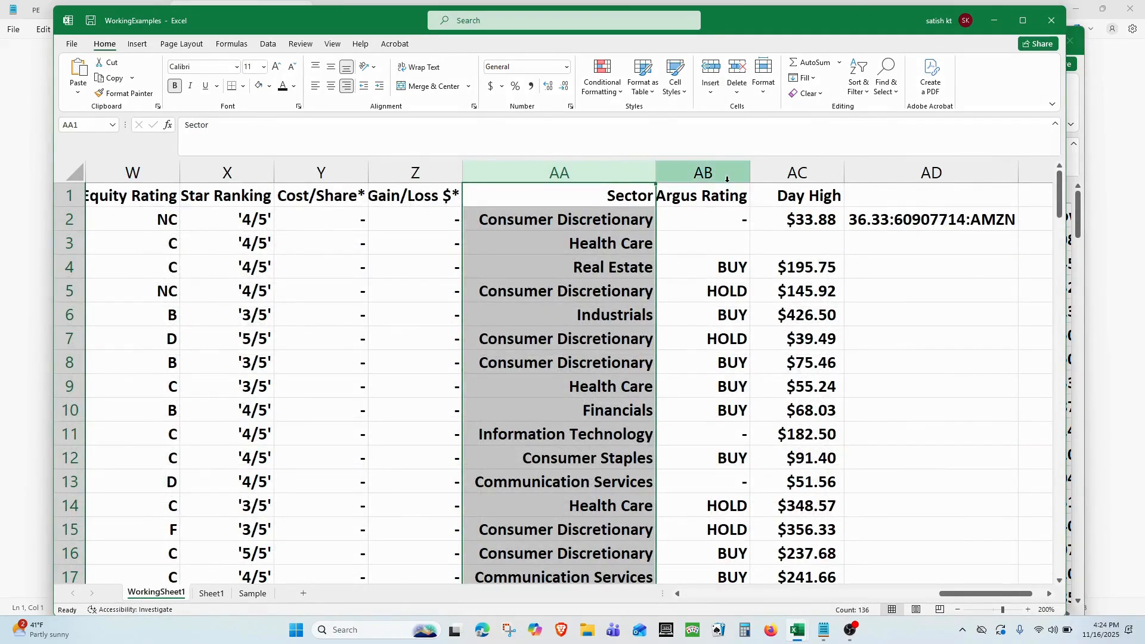
pyautogui.click(703, 173)
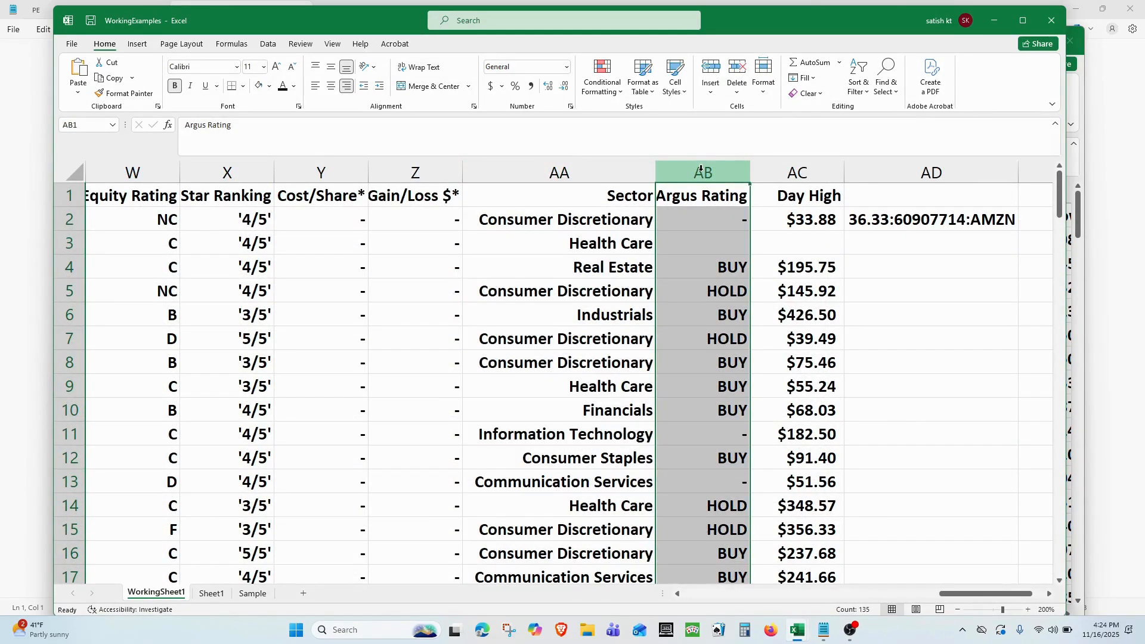
pyautogui.rightClick(701, 168)
pyautogui.click(769, 274)
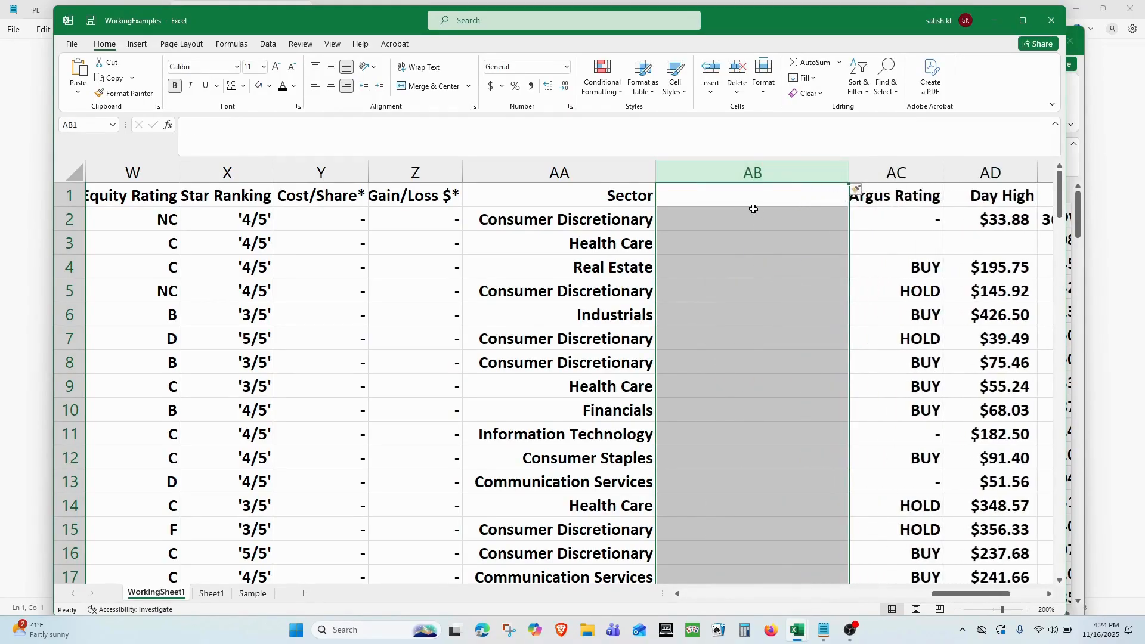
# - Enter the header P/E in cell AB1 of the blank column in WorkingSheet1
pyautogui.click(732, 197)
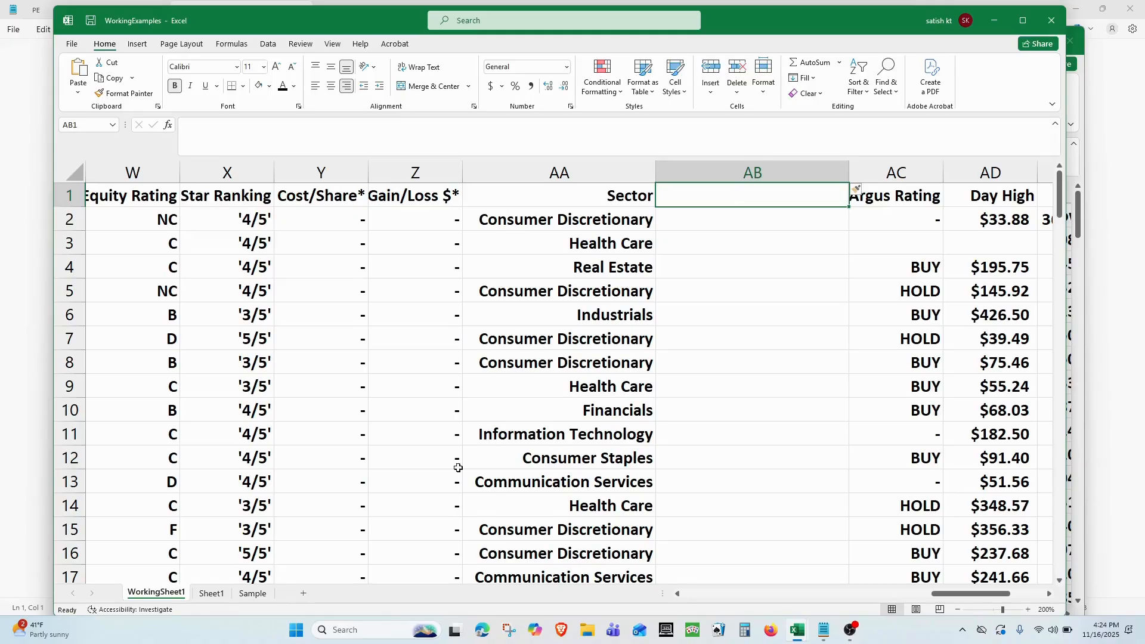
pyautogui.click(213, 594)
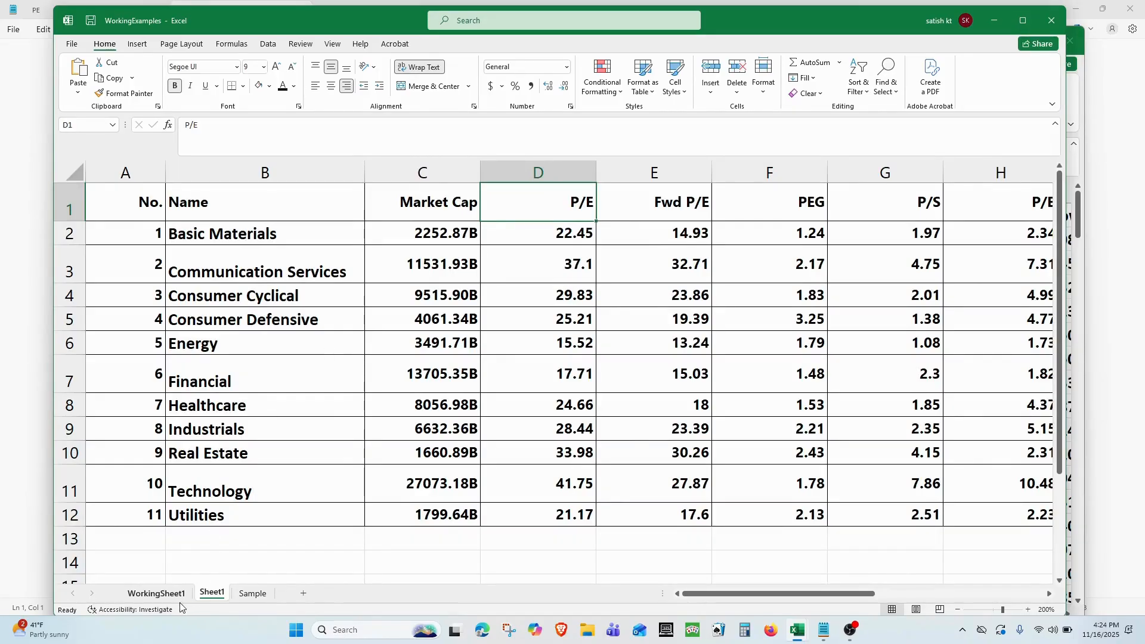
pyautogui.click(156, 594)
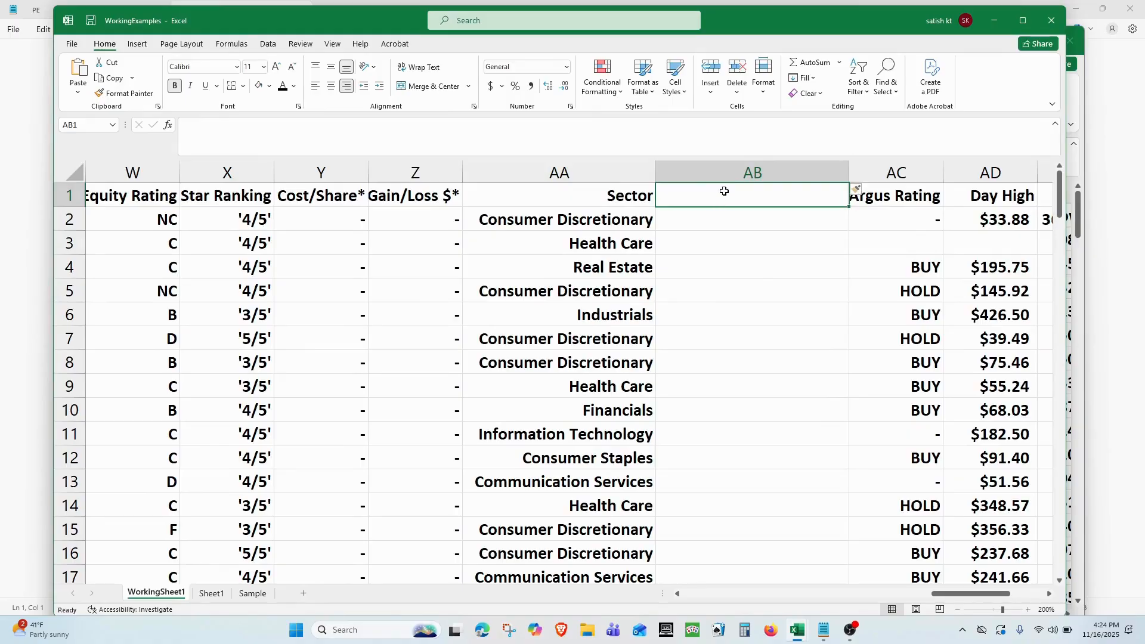
pyautogui.write('P/')
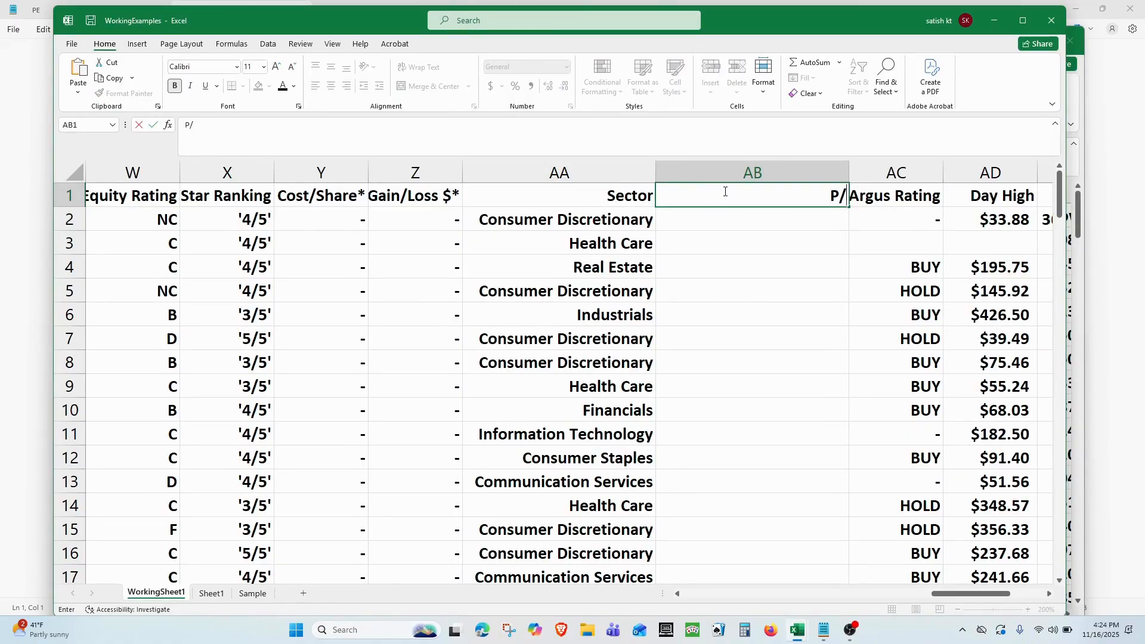
pyautogui.write('E')
# - Start an HLOOKUP function in cell AB2 with AB1 as its lookup value
pyautogui.click(753, 222)
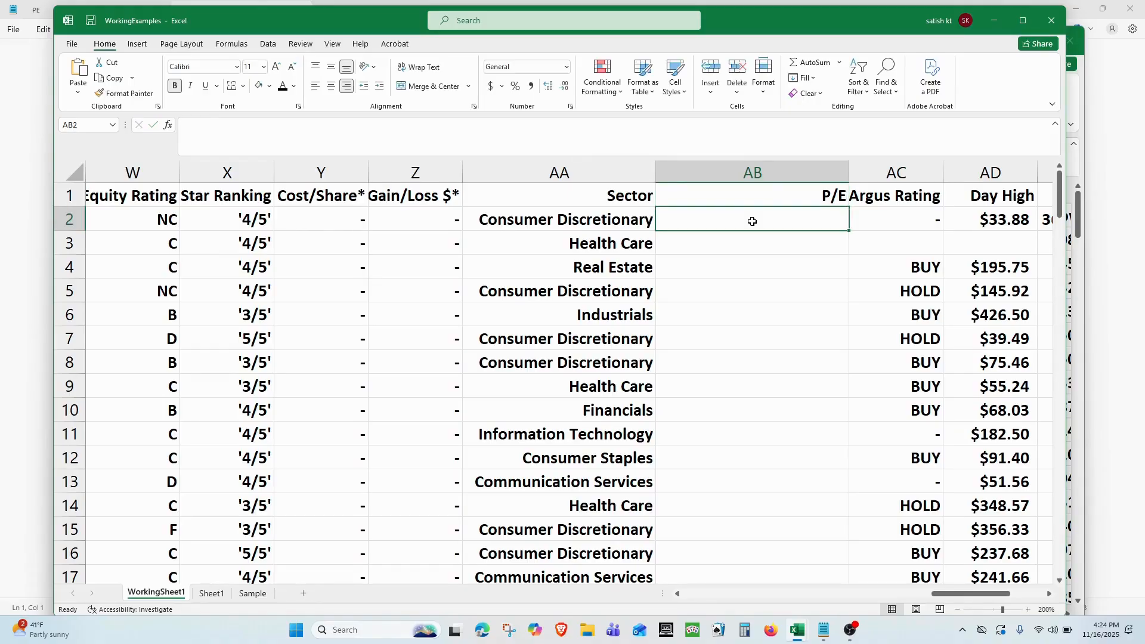
pyautogui.click(170, 125)
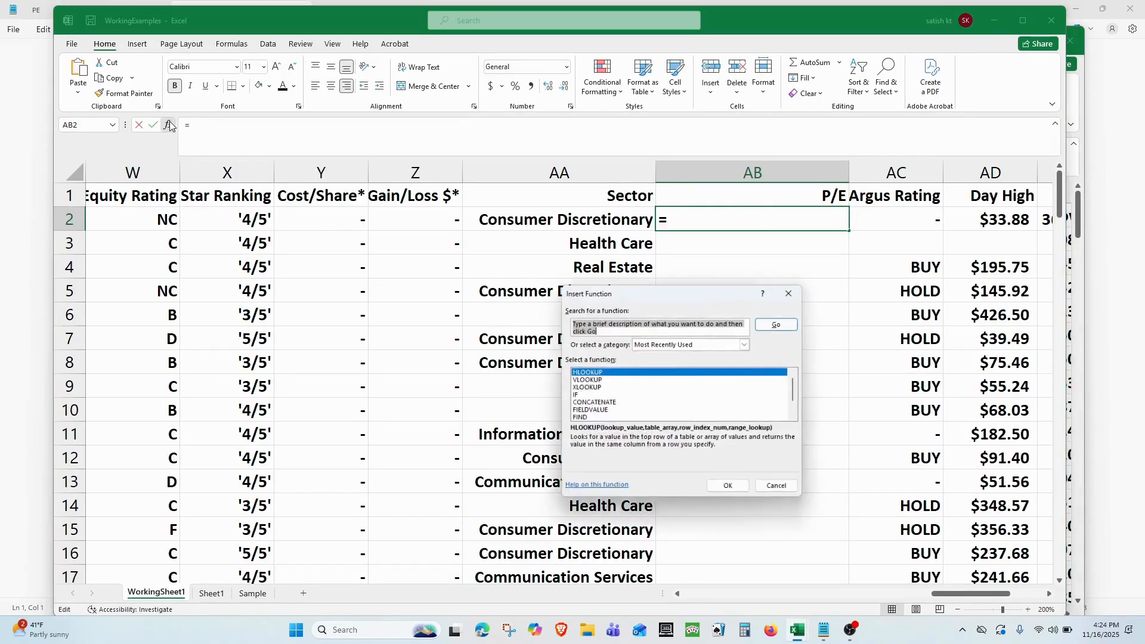
pyautogui.doubleClick(597, 373)
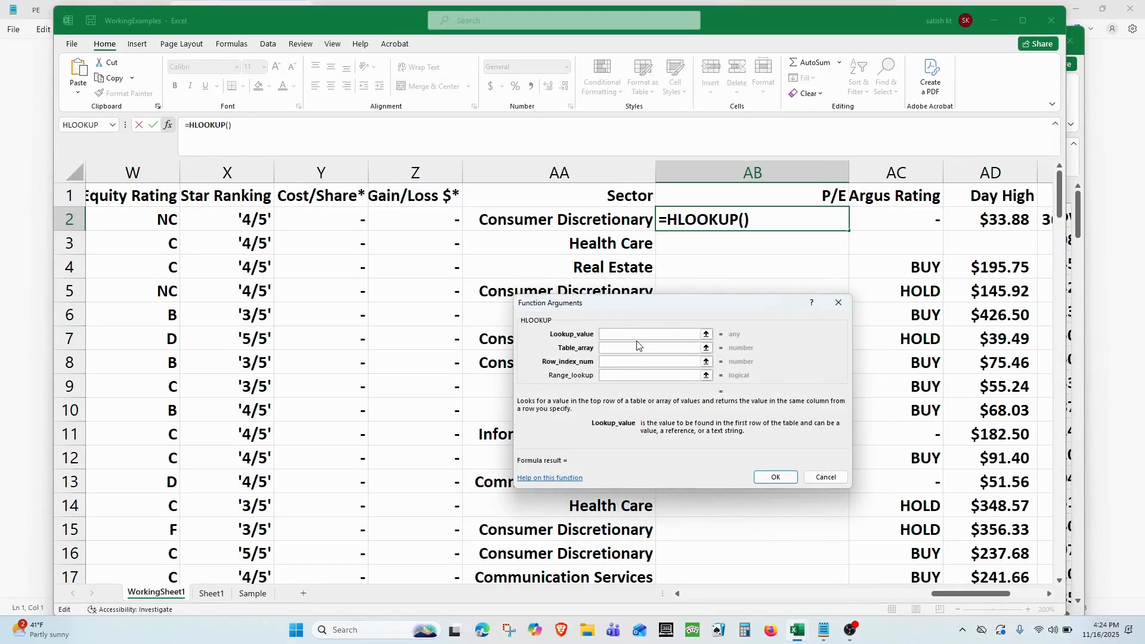
pyautogui.click(807, 192)
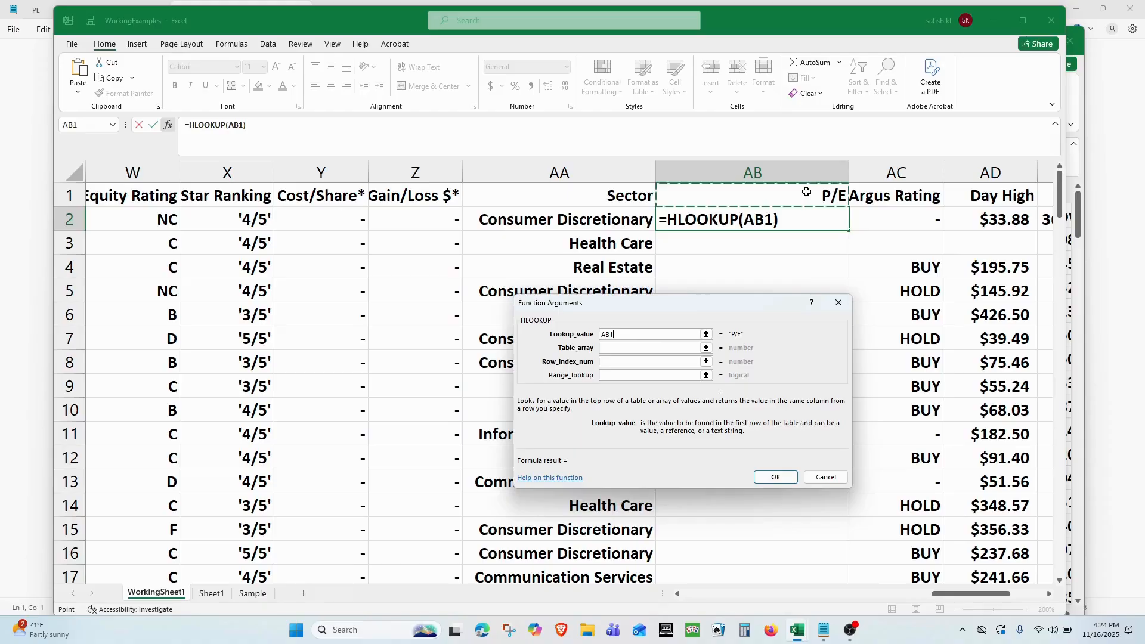
# - Set the HLOOKUP table array to Sheet1!B1:D12, covering the sector names through the P/E column
pyautogui.click(616, 349)
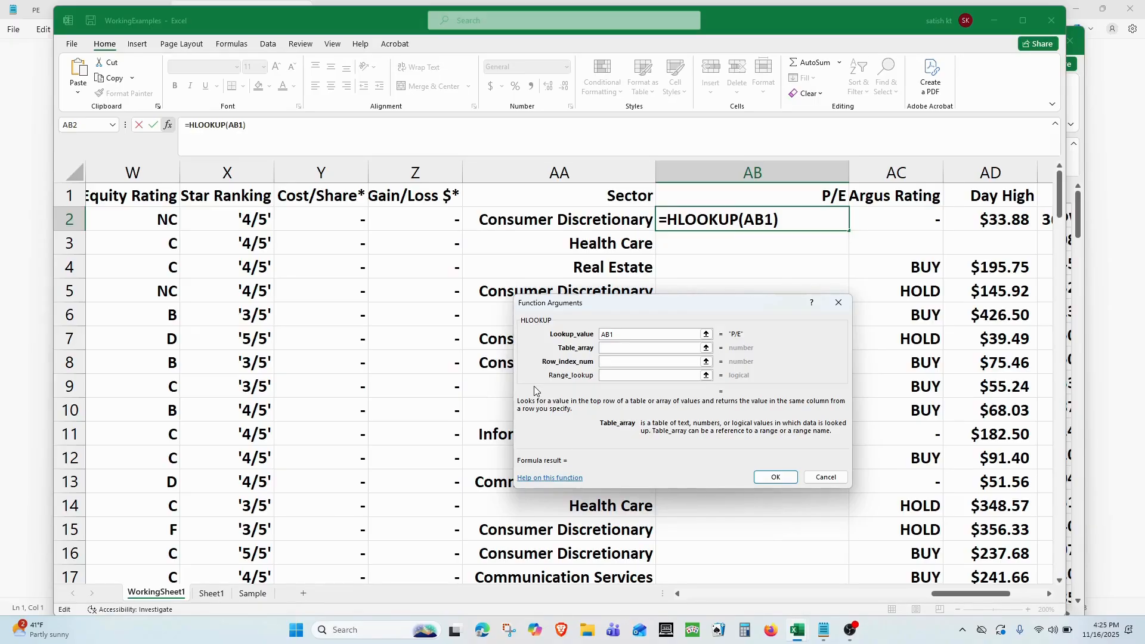
pyautogui.click(211, 593)
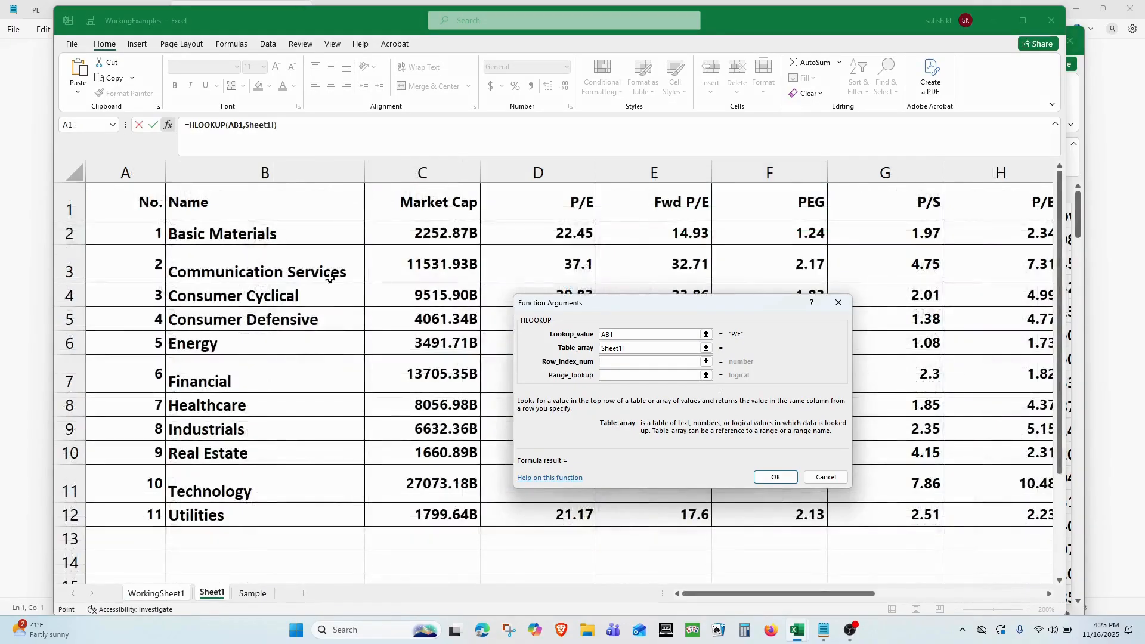
pyautogui.moveTo(286, 200); pyautogui.dragTo(569, 520)
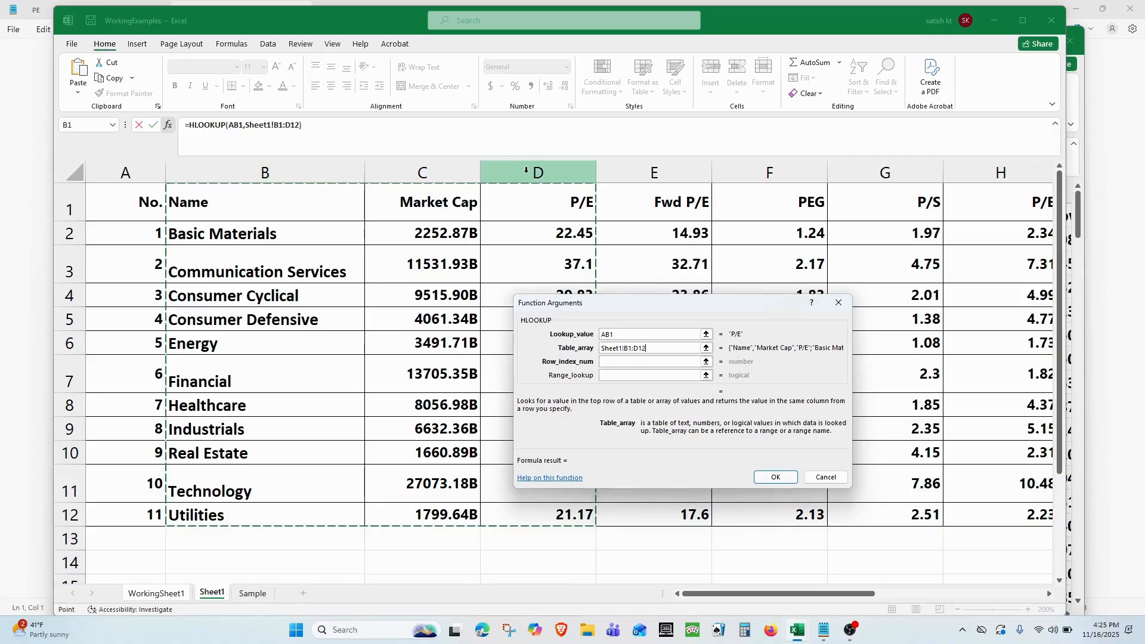
# - Set the HLOOKUP row index number to 4, the Consumer Cyclical row in Sheet1
pyautogui.click(633, 361)
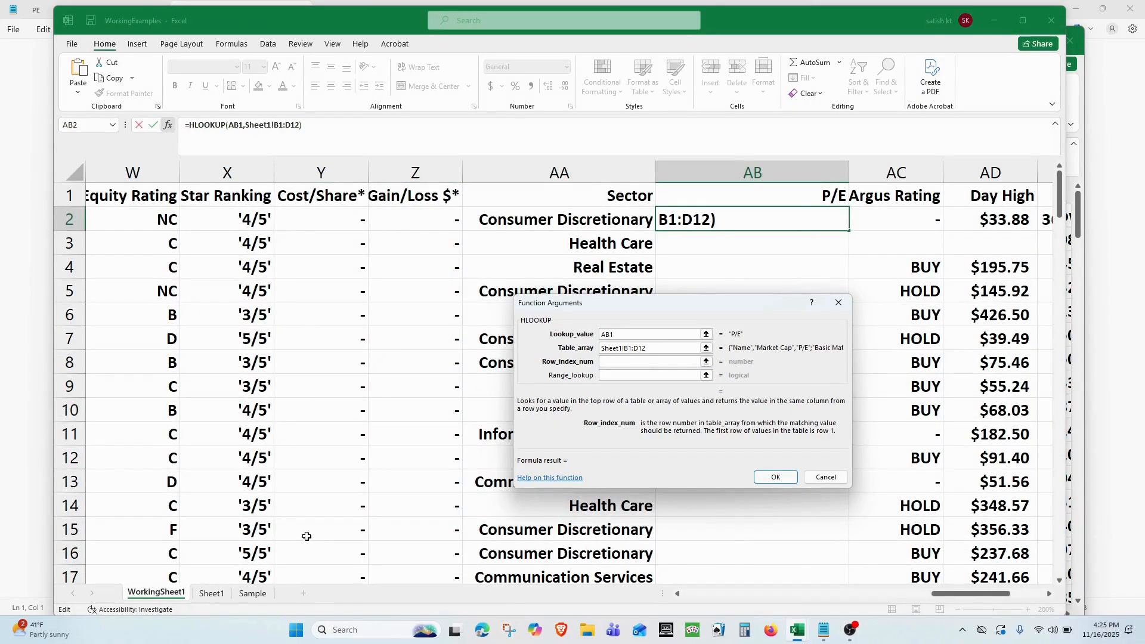
pyautogui.click(213, 594)
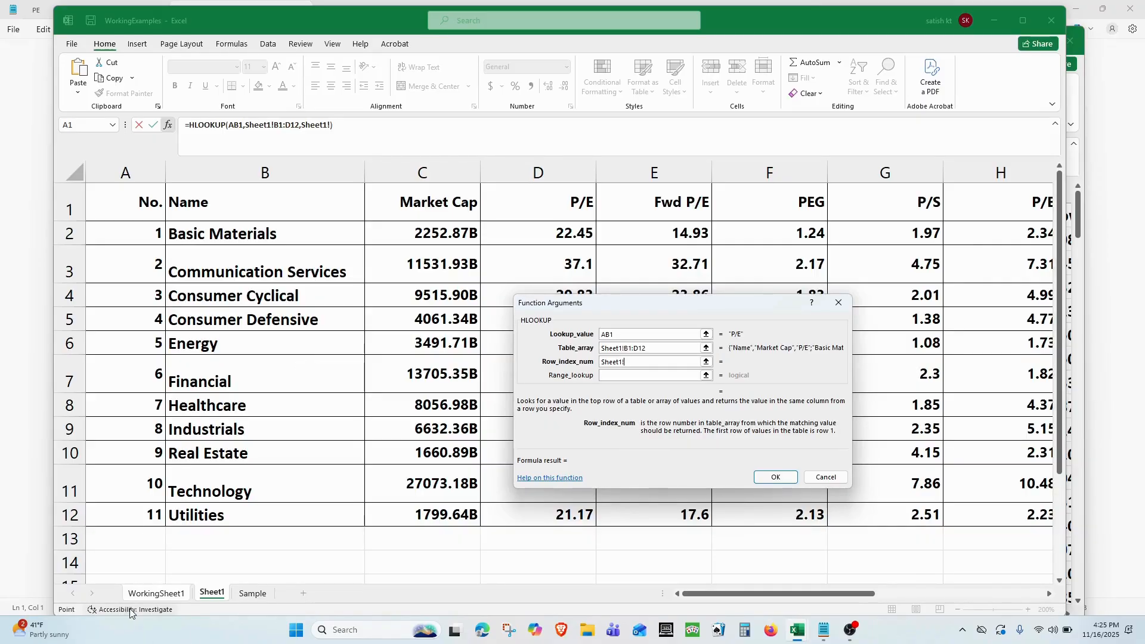
pyautogui.click(157, 594)
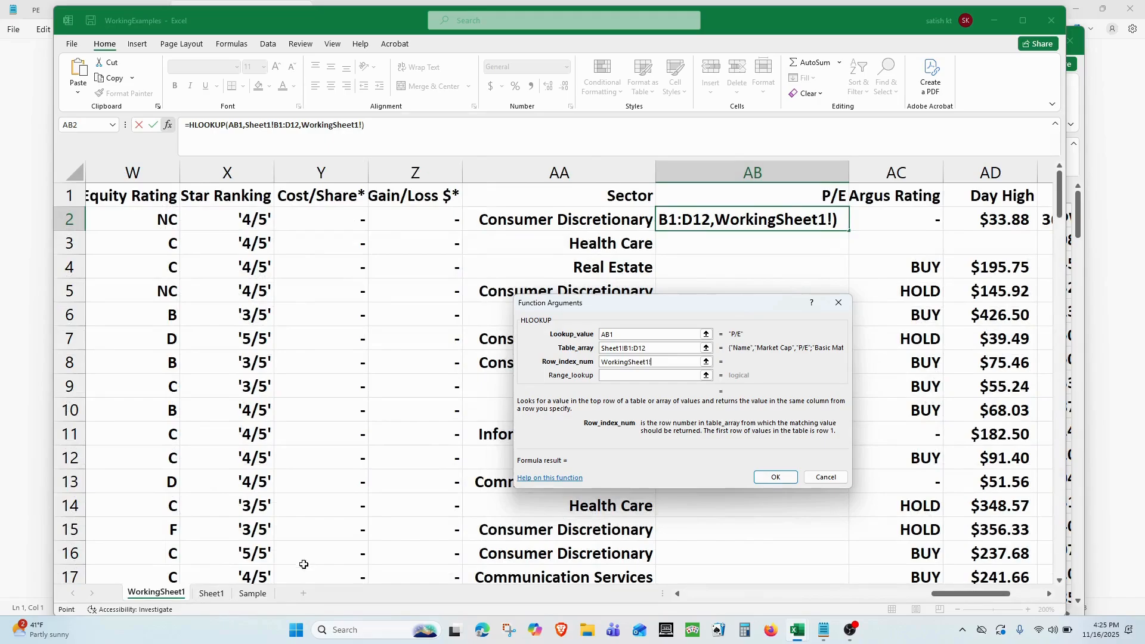
pyautogui.click(211, 593)
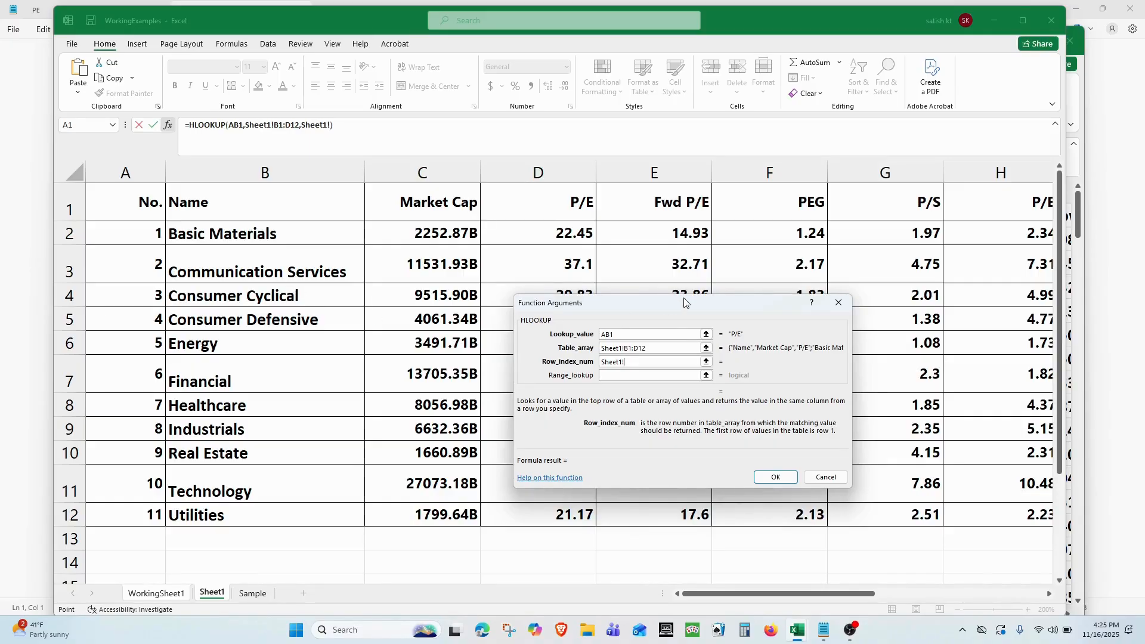
pyautogui.moveTo(683, 310); pyautogui.dragTo(691, 333)
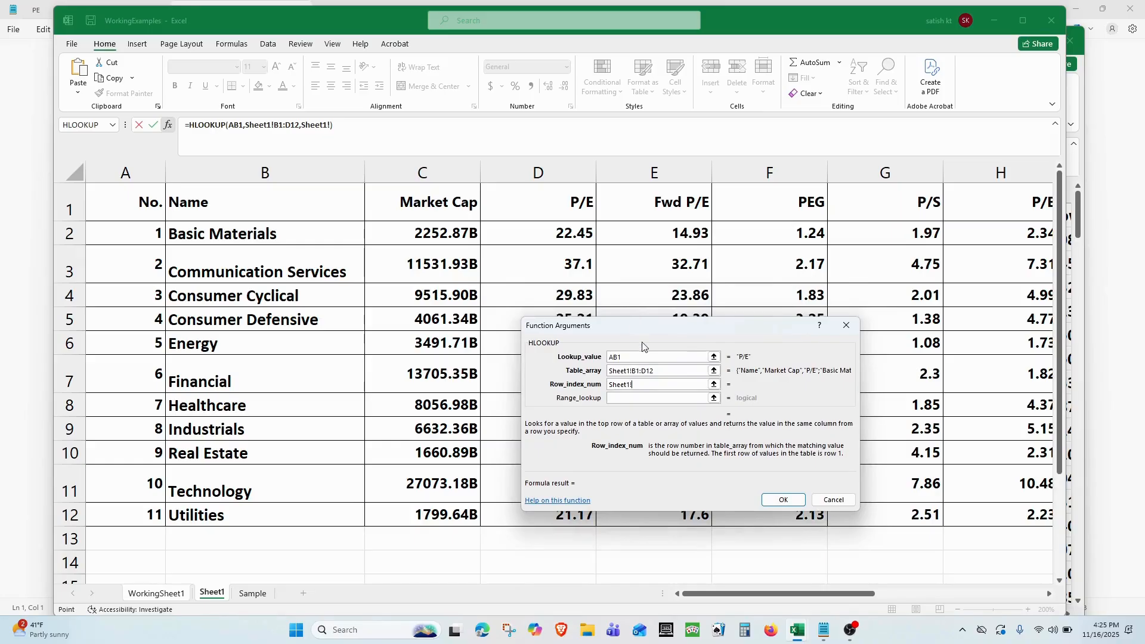
pyautogui.press('BackSpace')
pyautogui.press('BackSpace')
pyautogui.press('BackSpace')
pyautogui.press('BackSpace')
pyautogui.press('BackSpace')
pyautogui.press('BackSpace')
pyautogui.press('BackSpace')
pyautogui.write('4')
# - Set the range lookup to 0 for an exact match and complete the HLOOKUP formula in AB2
pyautogui.click(647, 399)
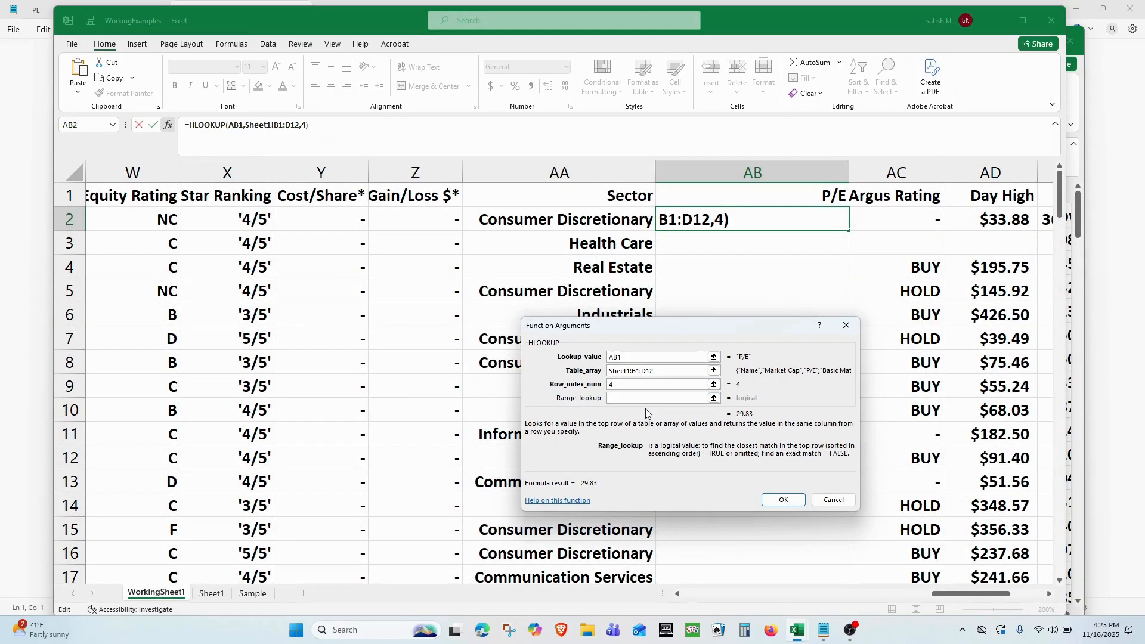
pyautogui.write('0')
pyautogui.click(788, 501)
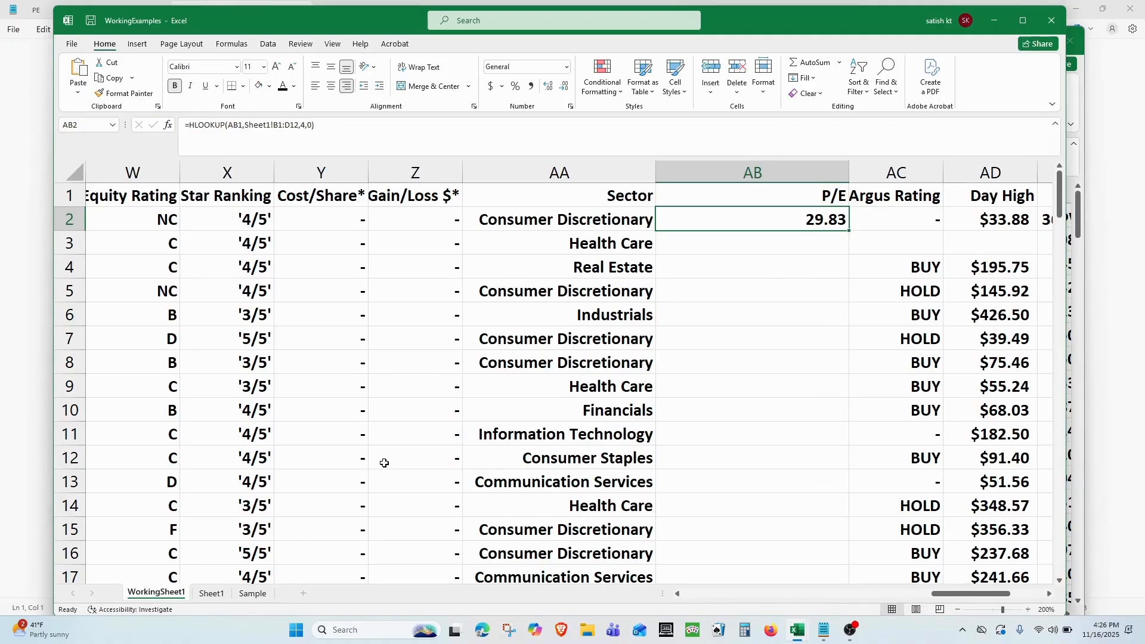
# - Check the sector rows in Sheet1 and copy the HLOOKUP formula text from AB2 into AB3 of WorkingSheet1
pyautogui.click(211, 593)
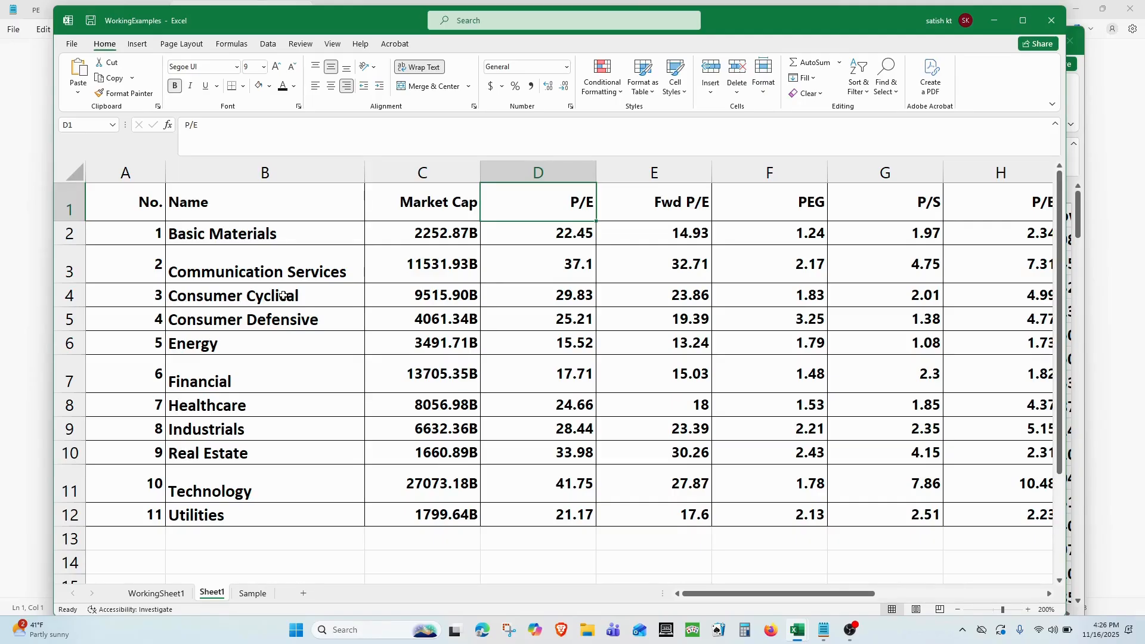
pyautogui.hotkey('ctrl', 'pageup')
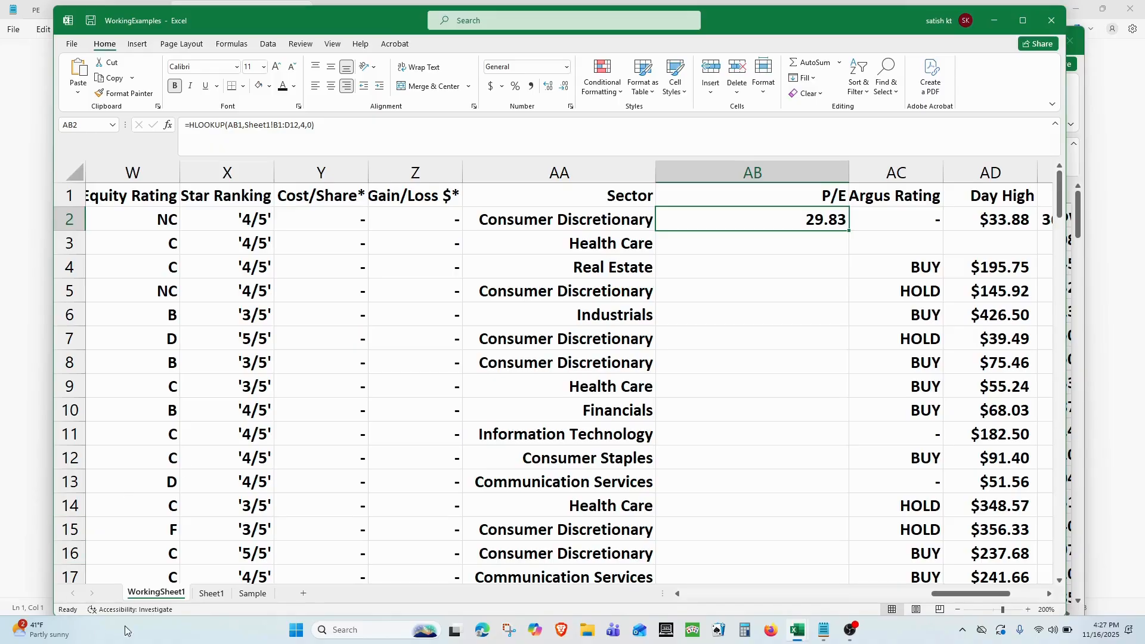
pyautogui.click(211, 594)
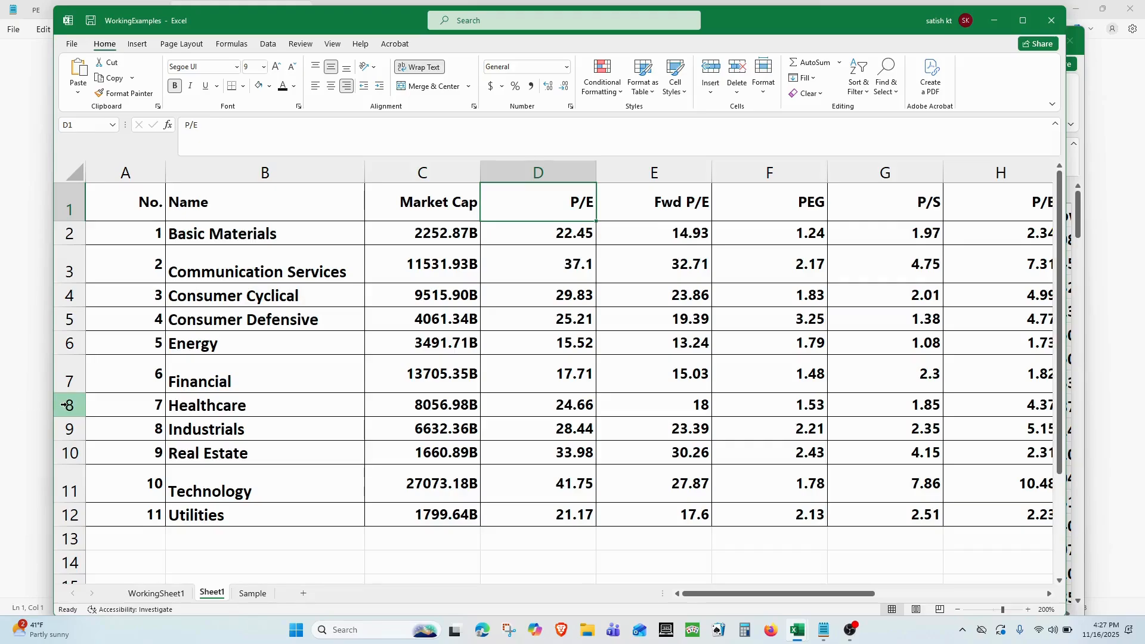
pyautogui.click(173, 593)
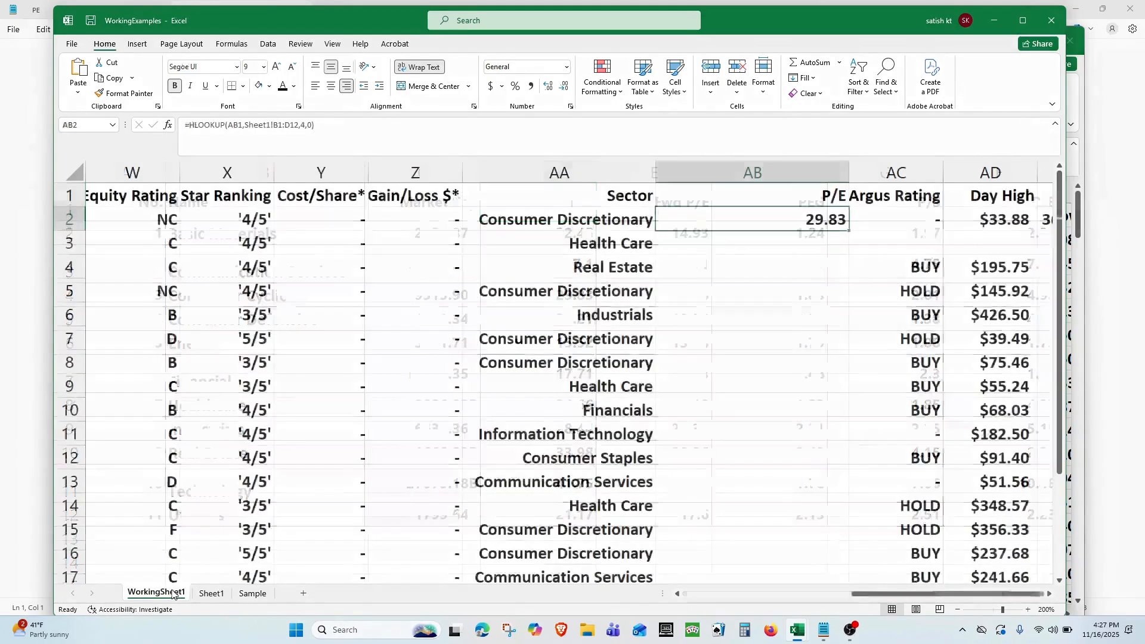
pyautogui.moveTo(365, 125); pyautogui.dragTo(3, 128)
pyautogui.hotkey('ctrl', 'c')
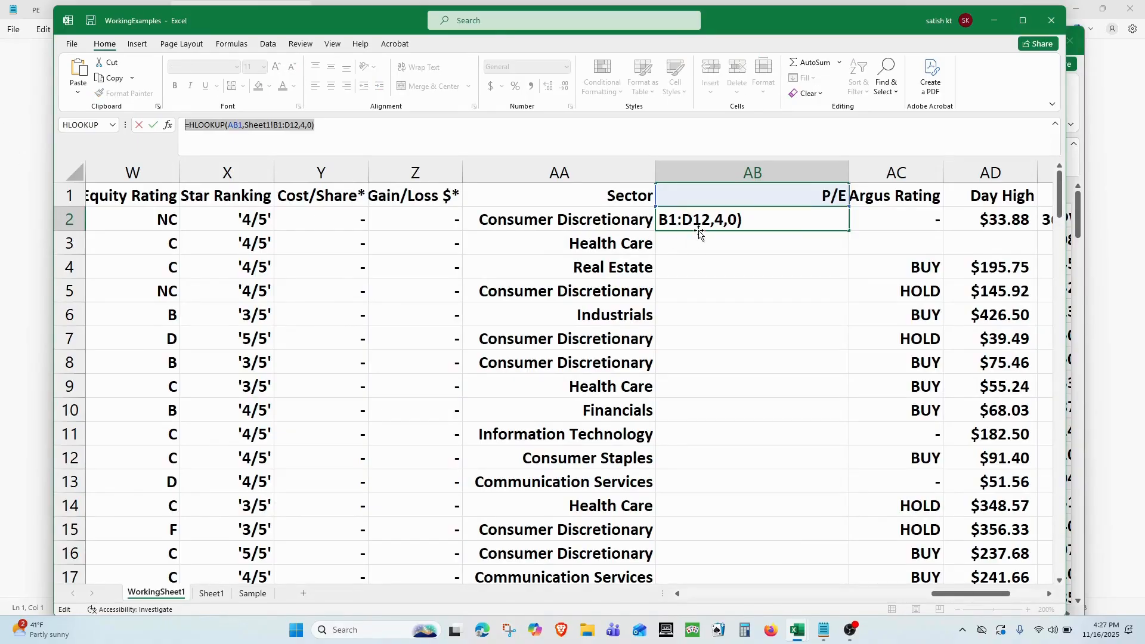
pyautogui.press('Return')
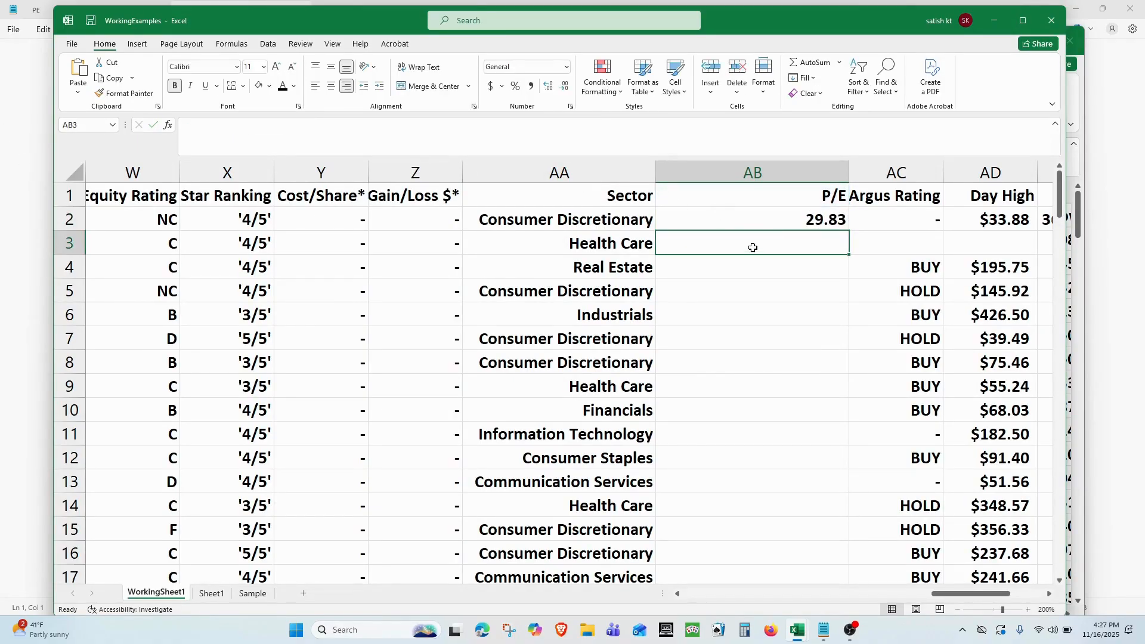
pyautogui.click(224, 132)
pyautogui.hotkey('ctrl', 'v')
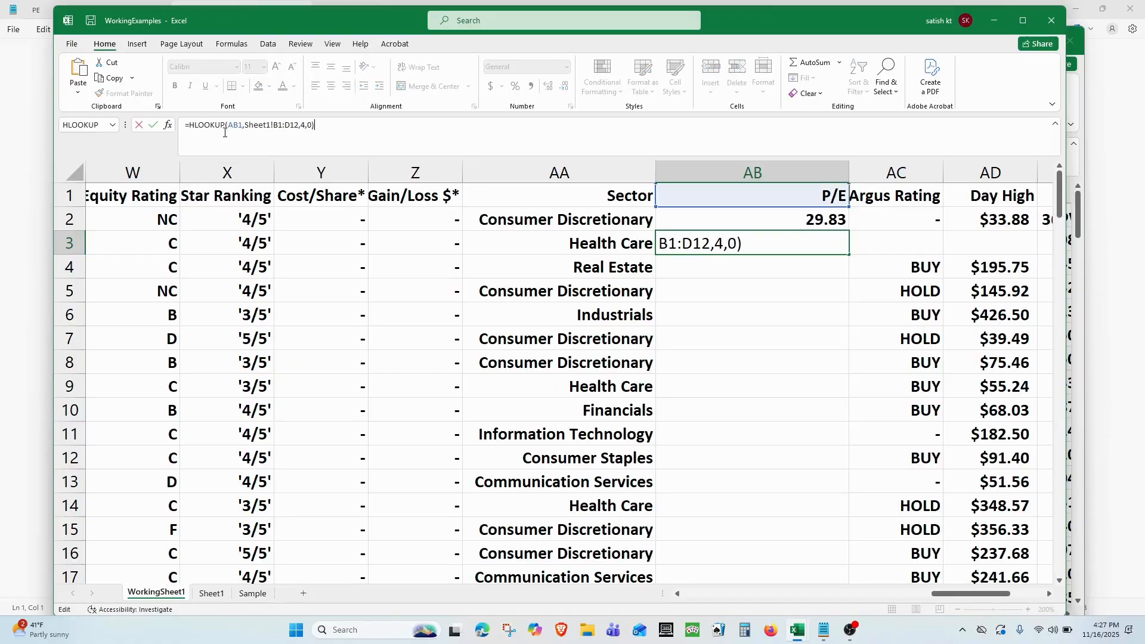
# - Change the row index in the AB3 HLOOKUP formula to 8, the Healthcare row, and commit it
pyautogui.click(306, 124)
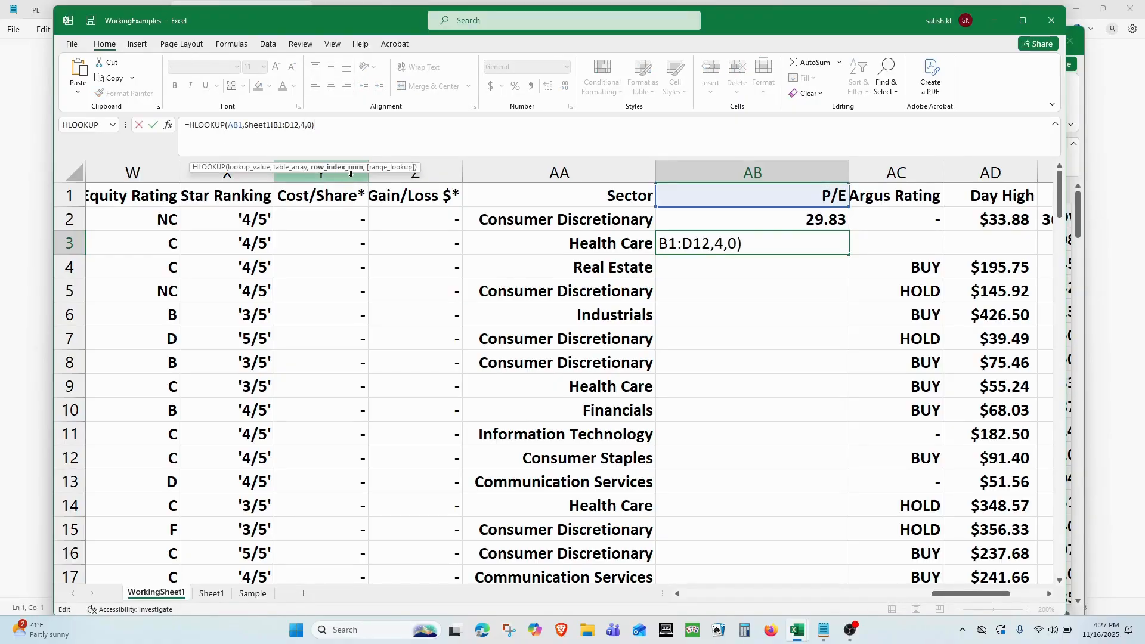
pyautogui.press('BackSpace')
pyautogui.write('8')
pyautogui.press('Return')
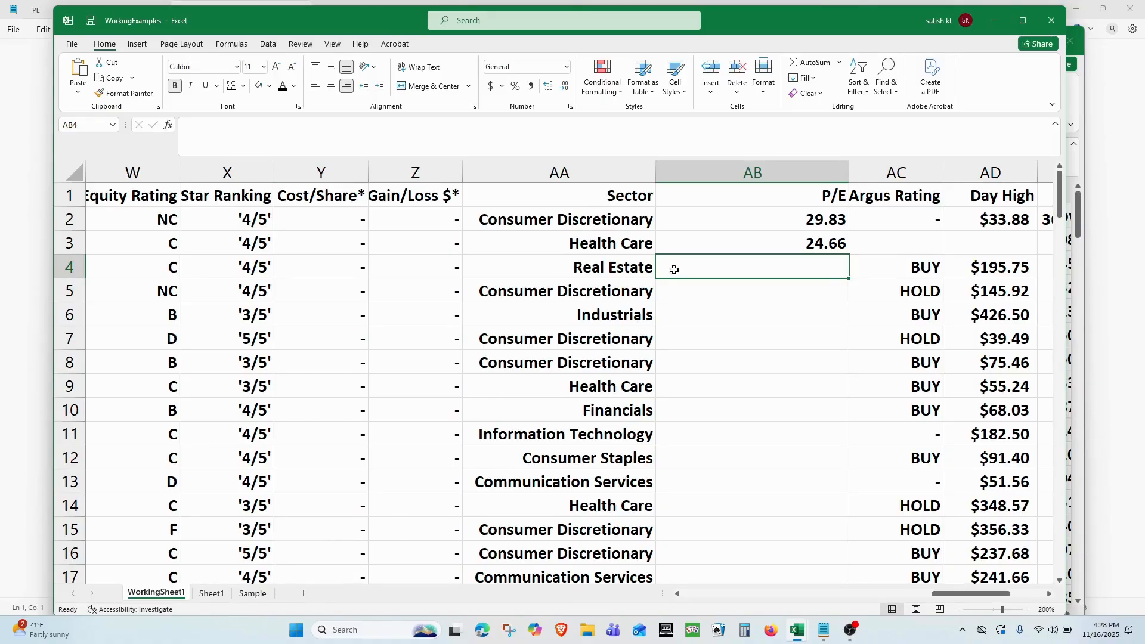
pyautogui.click(624, 224)
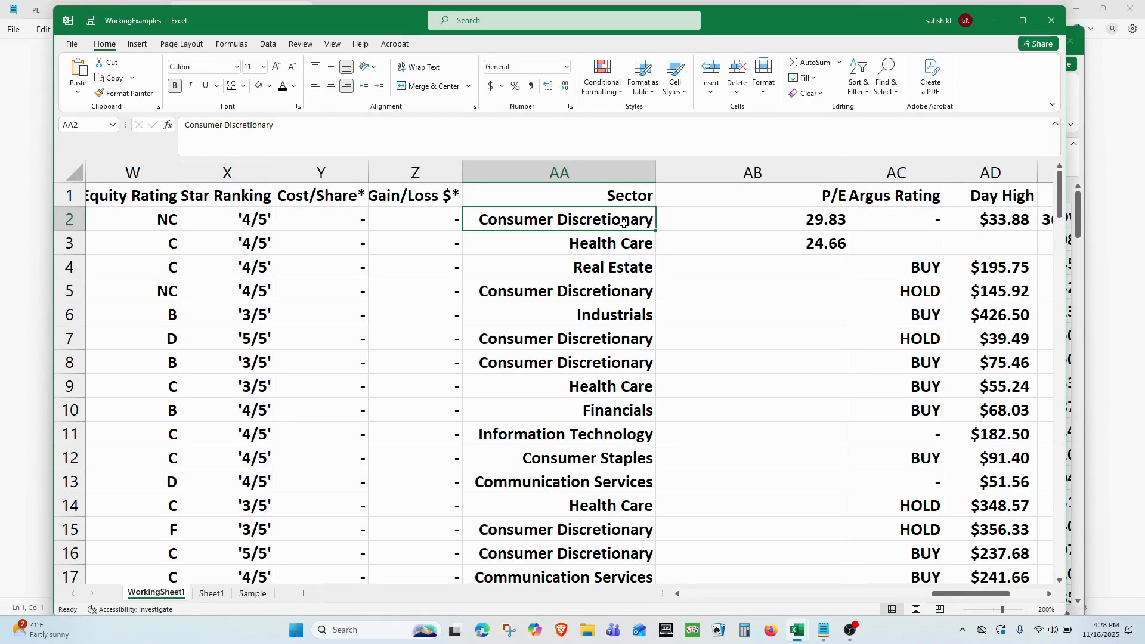
# - Check the Real Estate row in Sheet1 and enter =HLOOKUP(AB1,Sheet1!B1:D12,4,0) in AB4 of WorkingSheet1
pyautogui.hotkey('ctrl', 'pagedown')
pyautogui.click(631, 270)
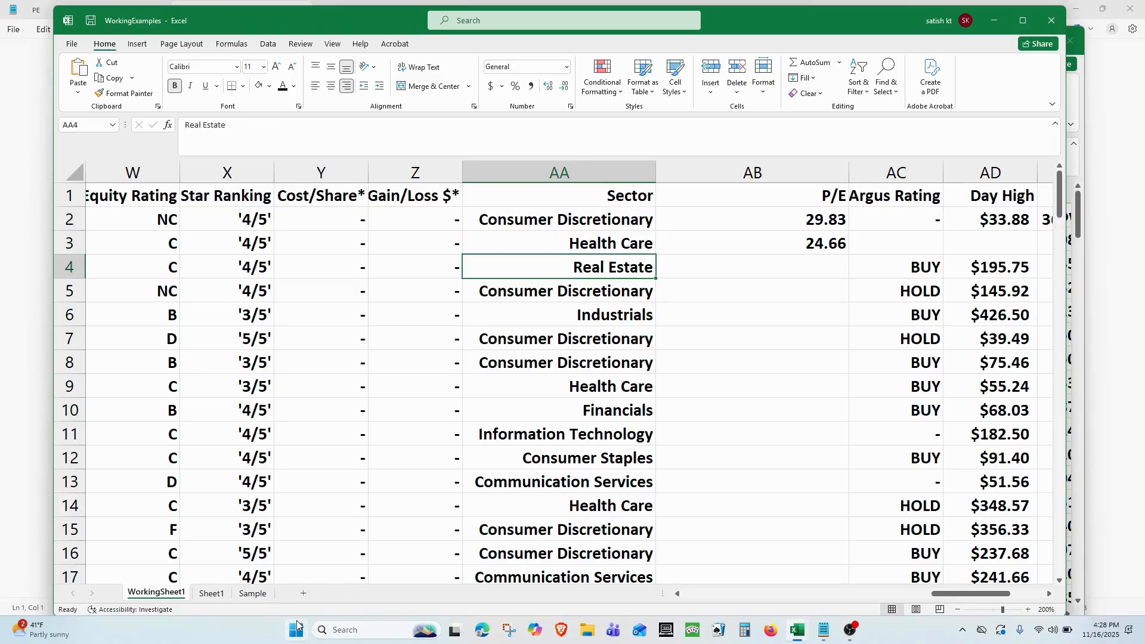
pyautogui.click(212, 593)
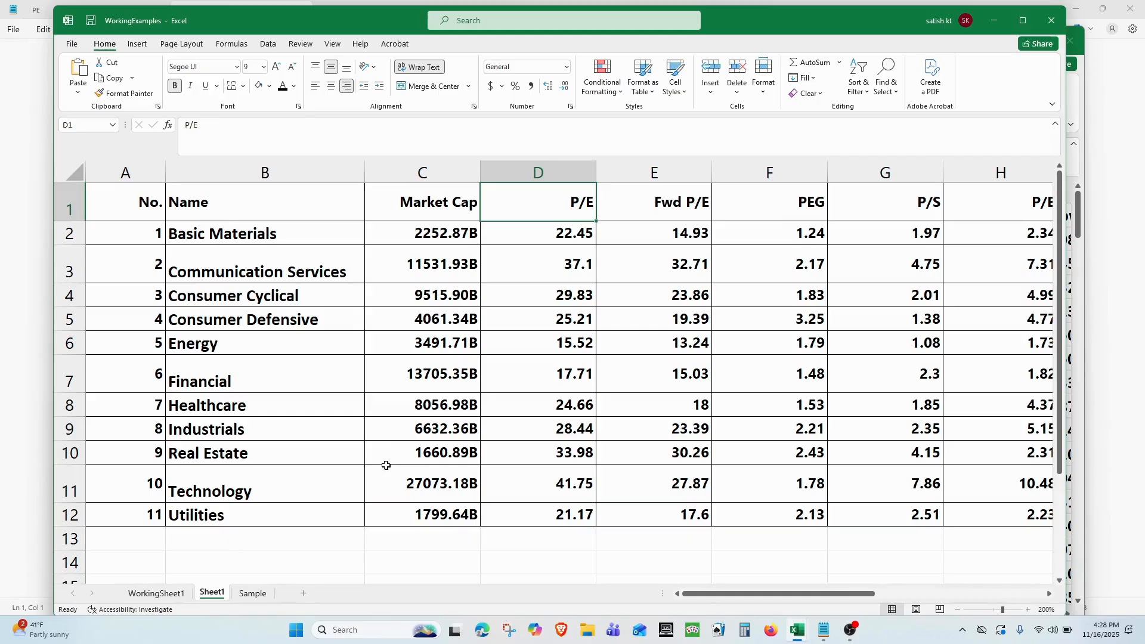
pyautogui.click(176, 593)
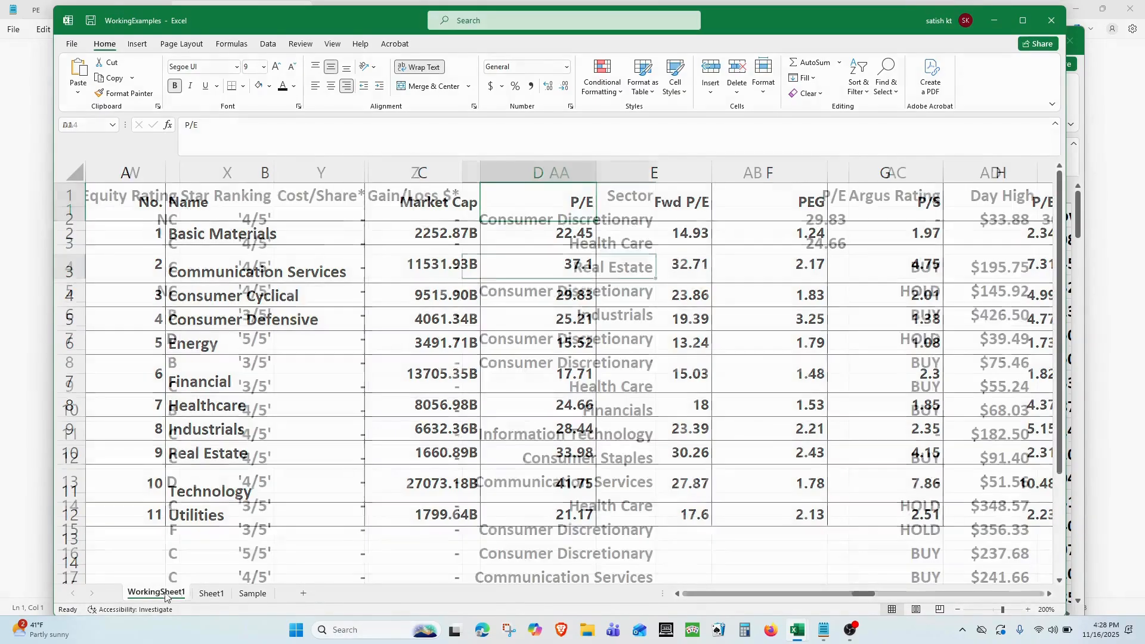
pyautogui.click(768, 257)
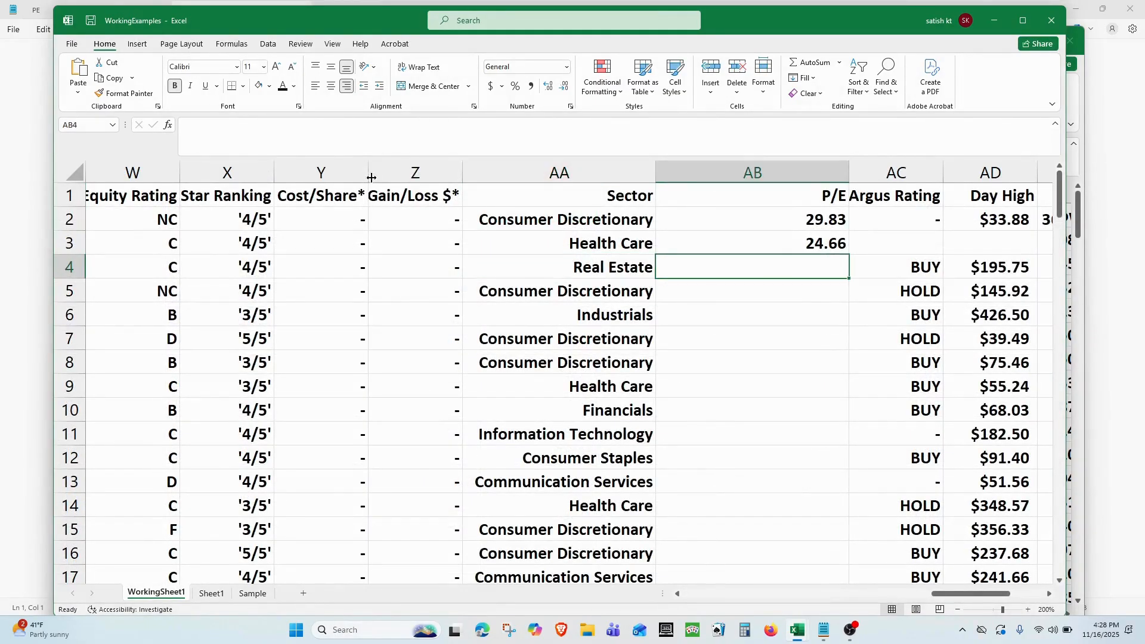
pyautogui.click(384, 151)
pyautogui.write('=HLOOKUP(AB1,Sheet1!B1:D12,4,0)')
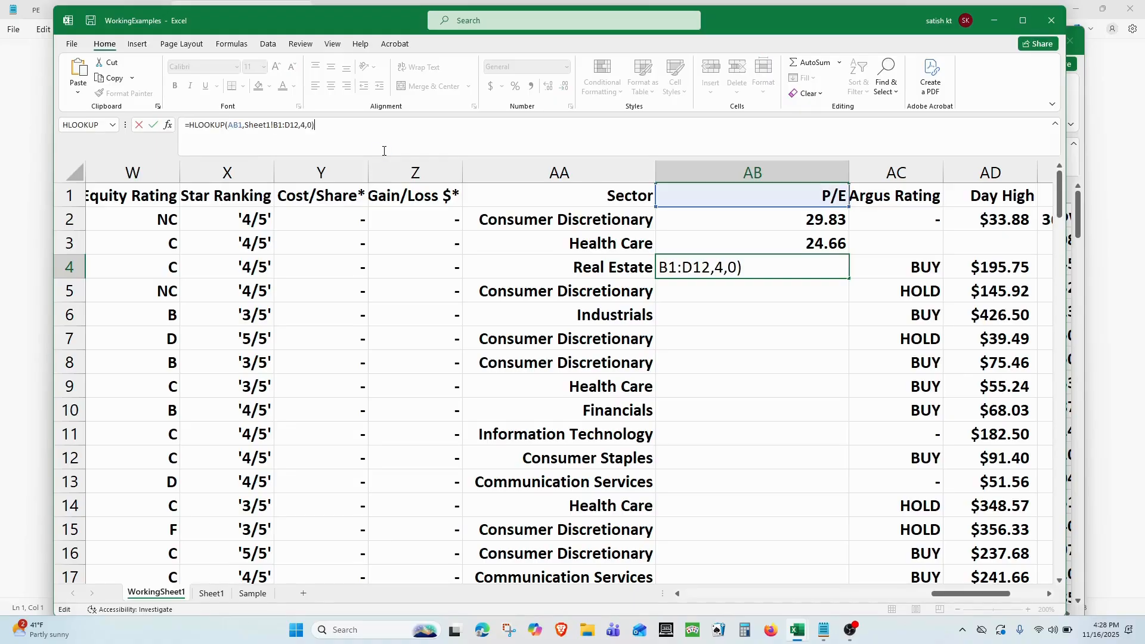
# - Change the row index in the AB4 HLOOKUP formula to 10, the Real Estate row, and commit it
pyautogui.press('Left')
pyautogui.press('Left')
pyautogui.press('Left')
pyautogui.press('BackSpace')
pyautogui.write('10')
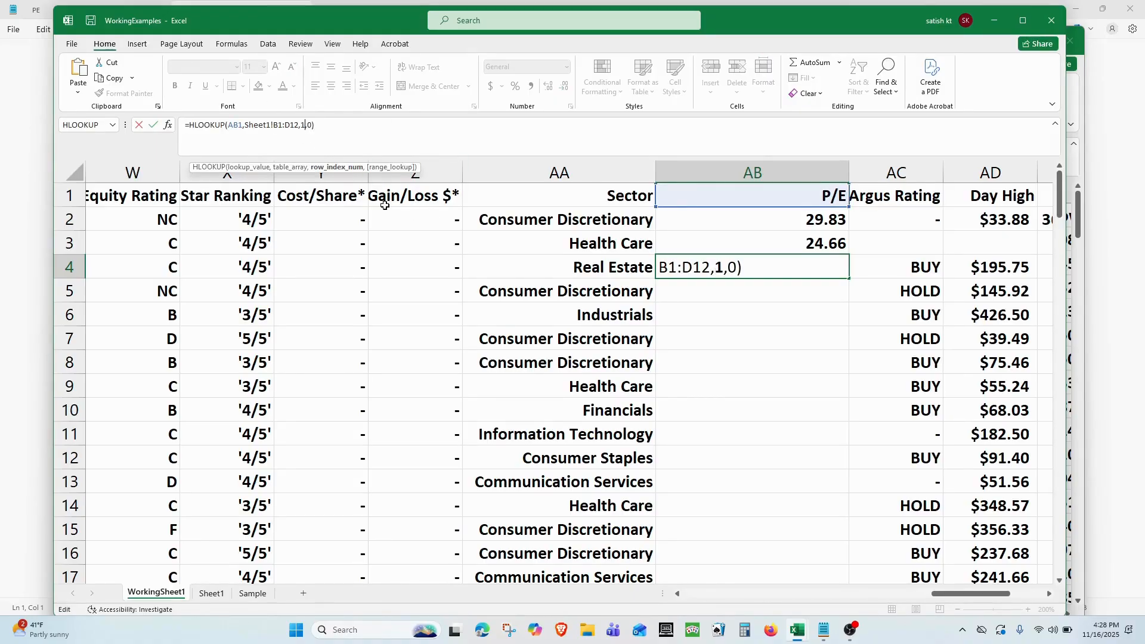
pyautogui.press('Return')
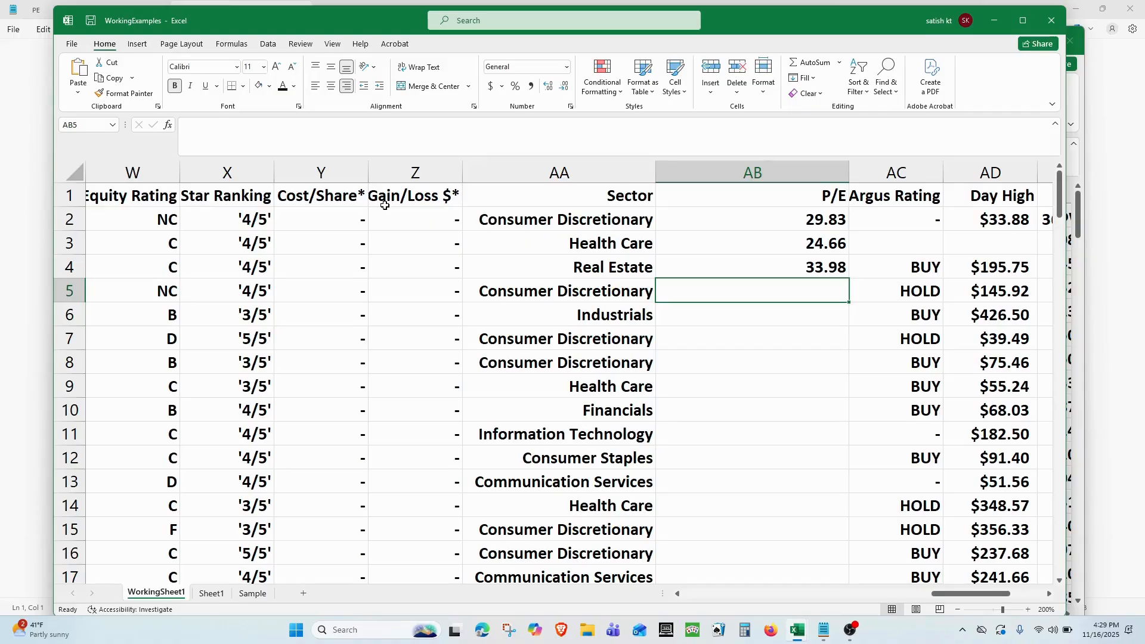